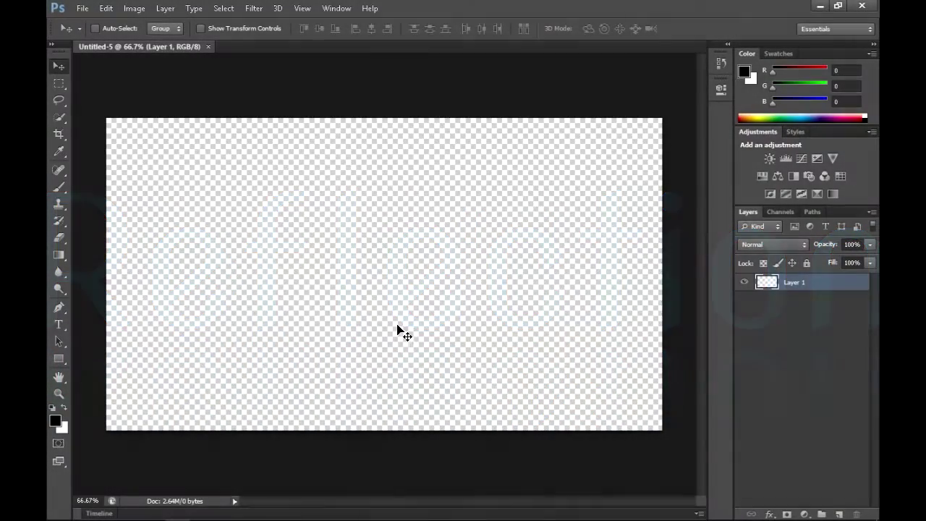
Fill the canvas with black (000000) using the Paint Bucket Tool
{"action": "left_click", "coordinate": [64, 255]}
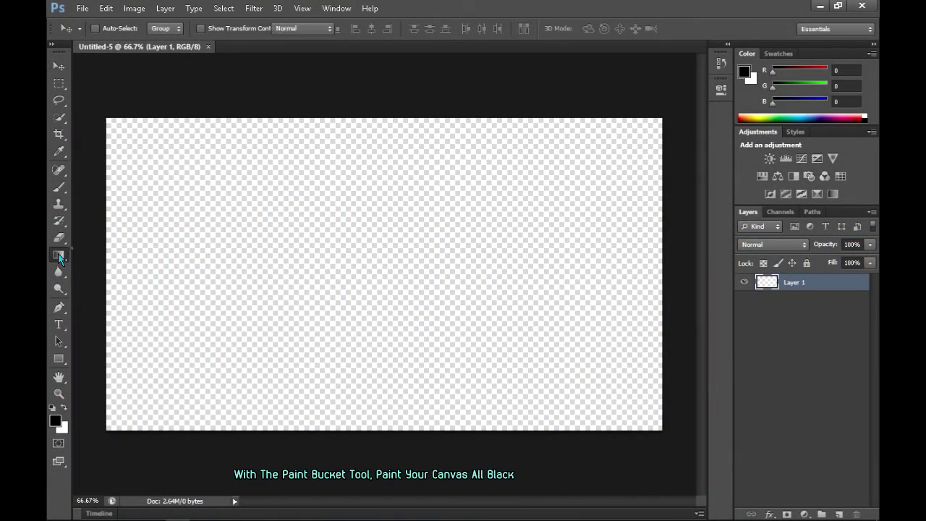
{"action": "left_click", "coordinate": [138, 271]}
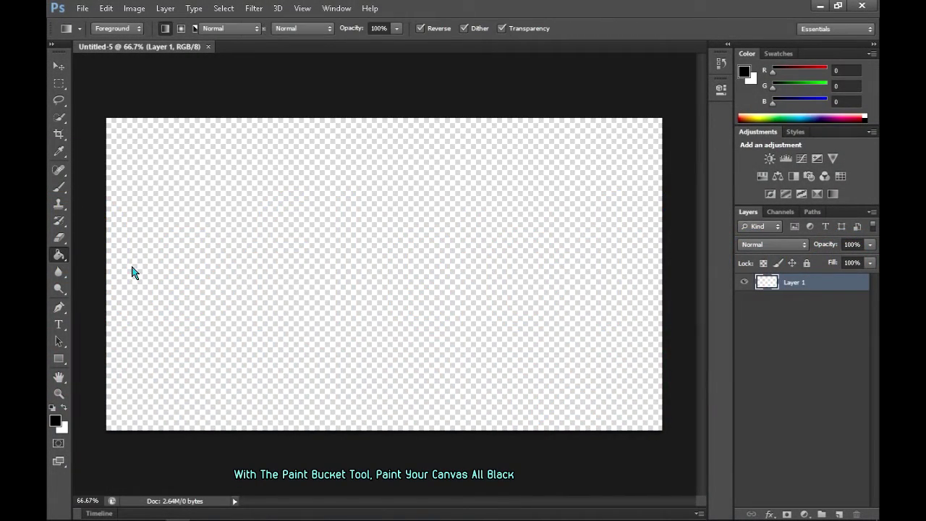
{"action": "left_click", "coordinate": [744, 71]}
{"action": "type", "text": "0"}
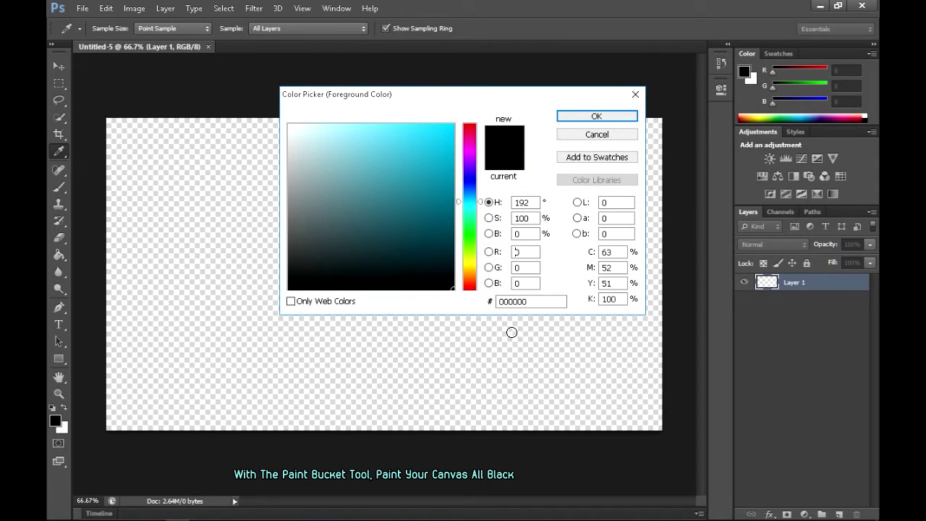
{"action": "left_click", "coordinate": [594, 116]}
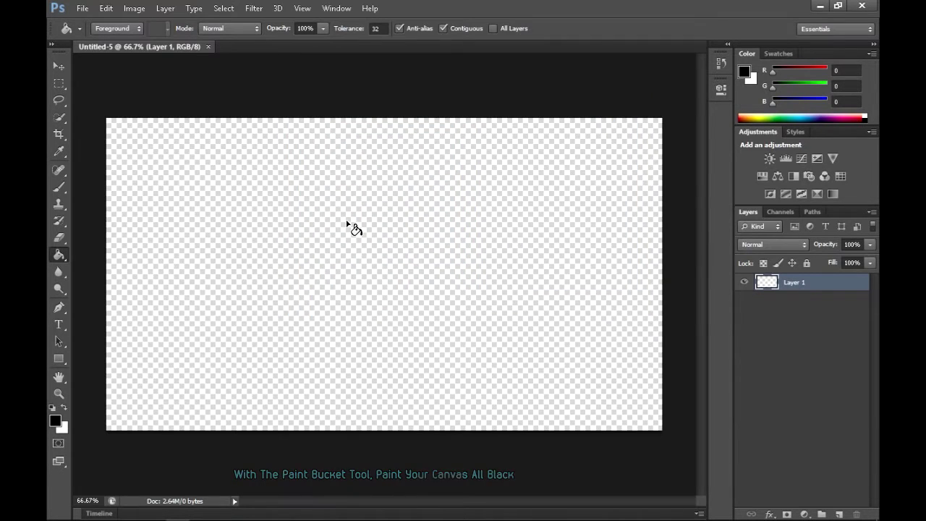
{"action": "left_click", "coordinate": [349, 225]}
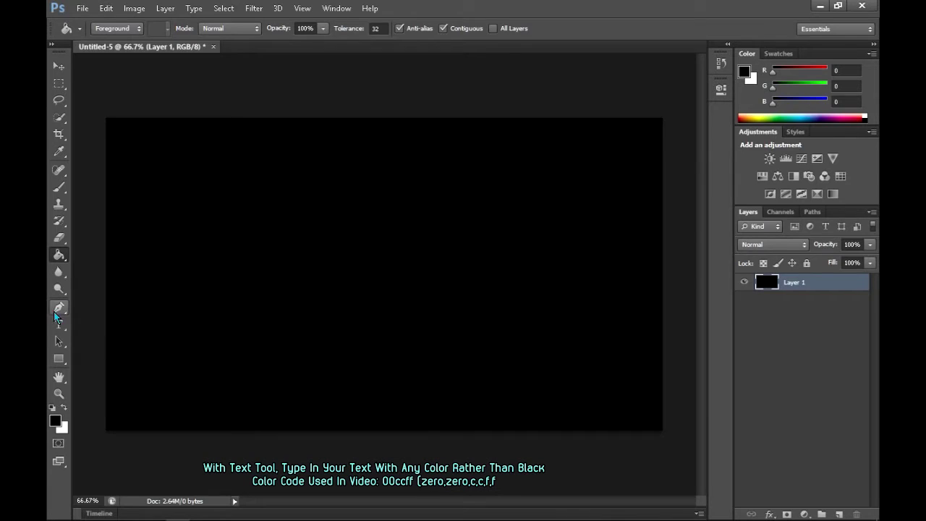
Type 'Reflection' on the canvas's left side in cyan text colour 00ccff
{"action": "left_click", "coordinate": [59, 326]}
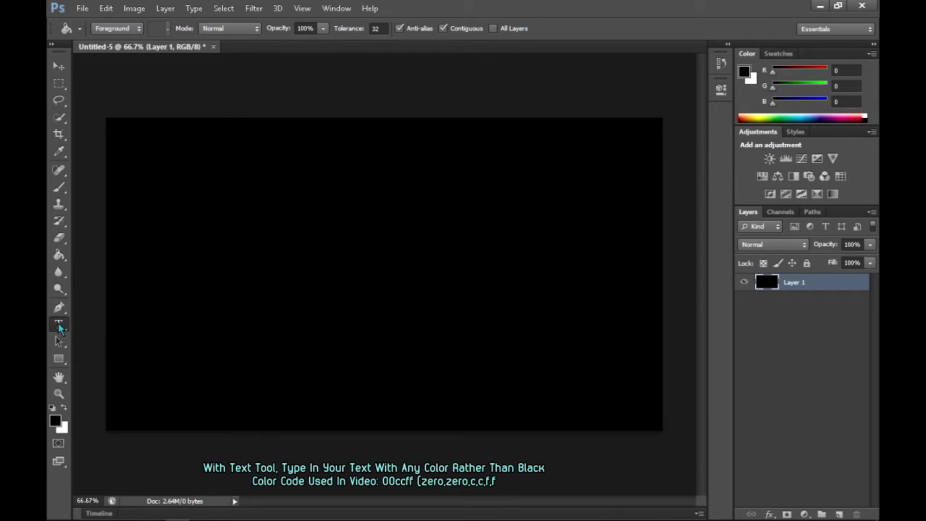
{"action": "left_click", "coordinate": [241, 256]}
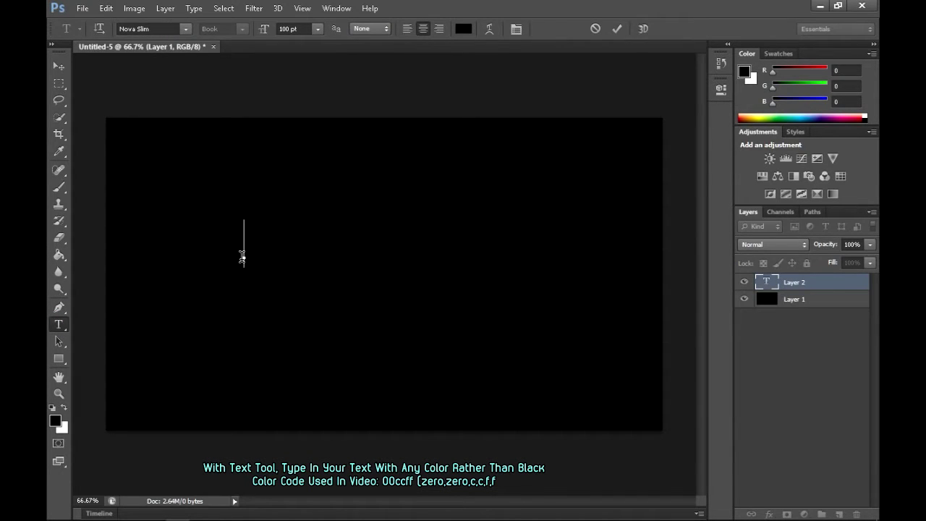
{"action": "left_click", "coordinate": [463, 31]}
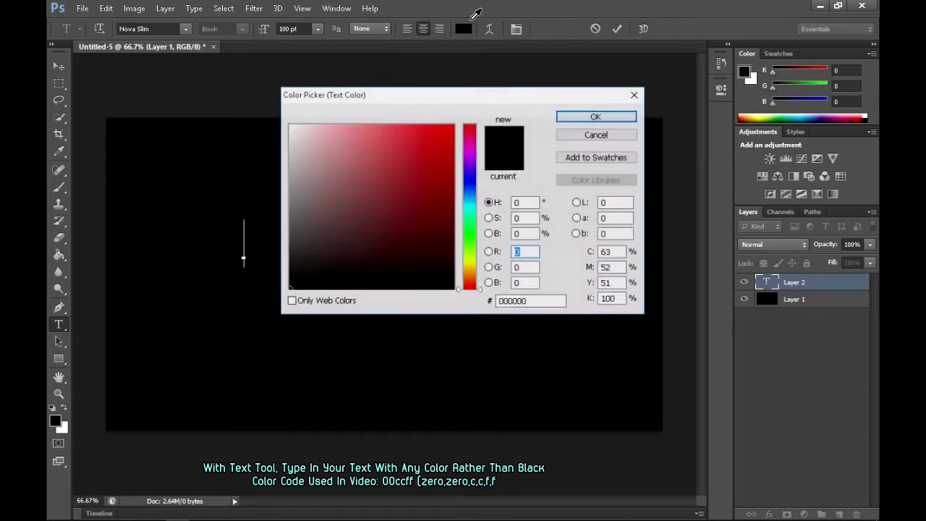
{"action": "left_click", "coordinate": [535, 300]}
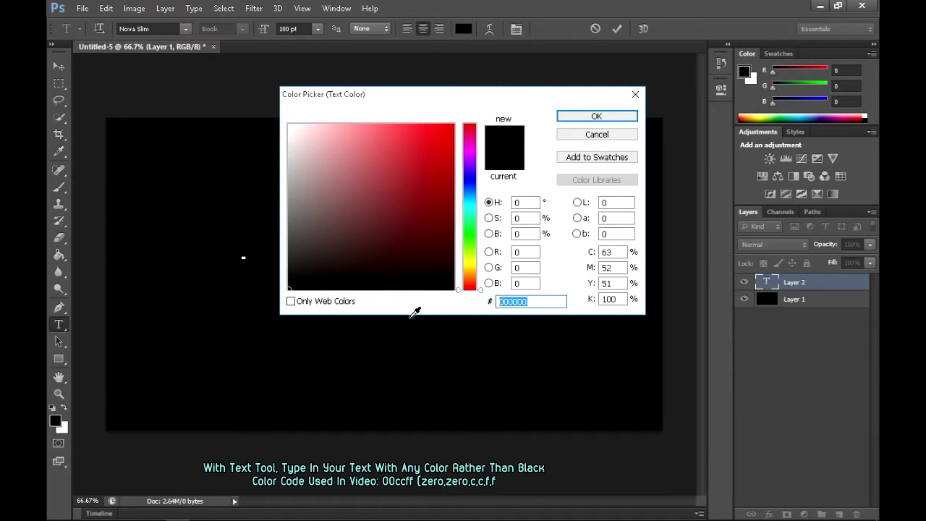
{"action": "type", "text": "0ccf"}
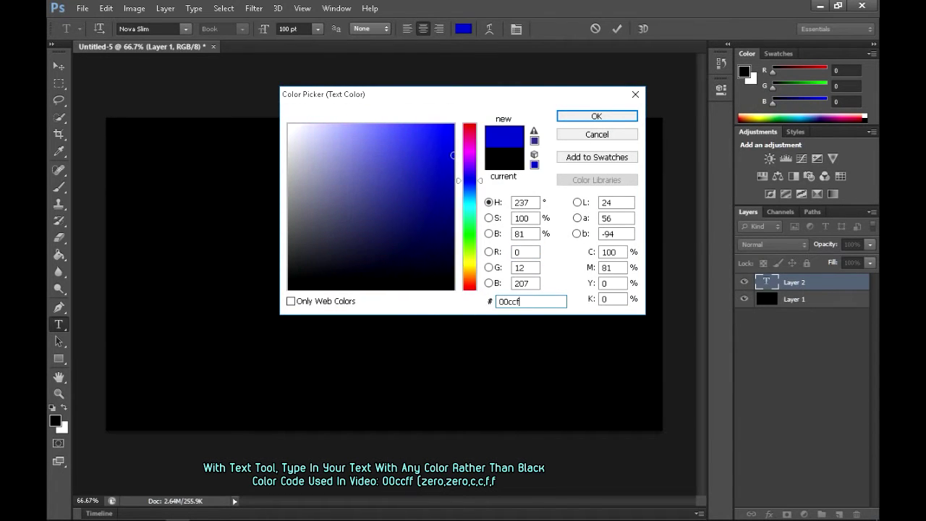
{"action": "type", "text": "f"}
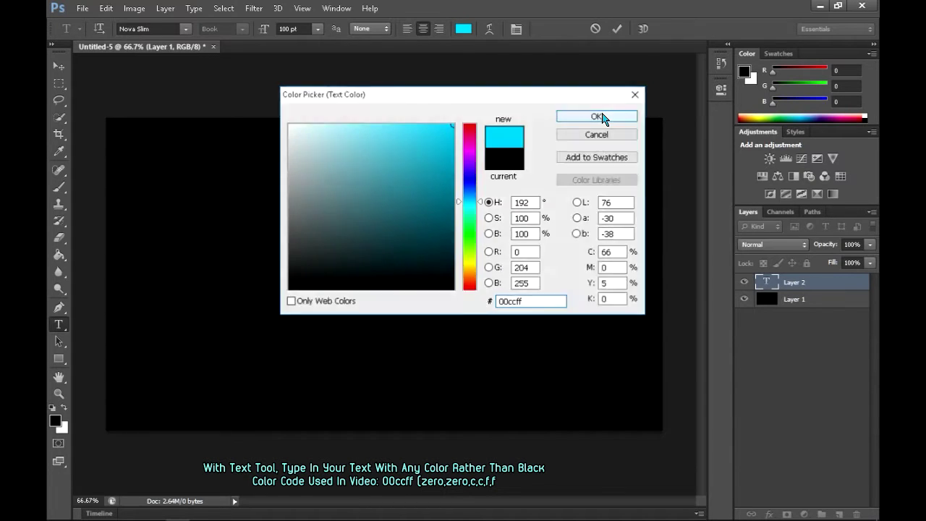
{"action": "left_click", "coordinate": [597, 117]}
{"action": "type", "text": "Re"}
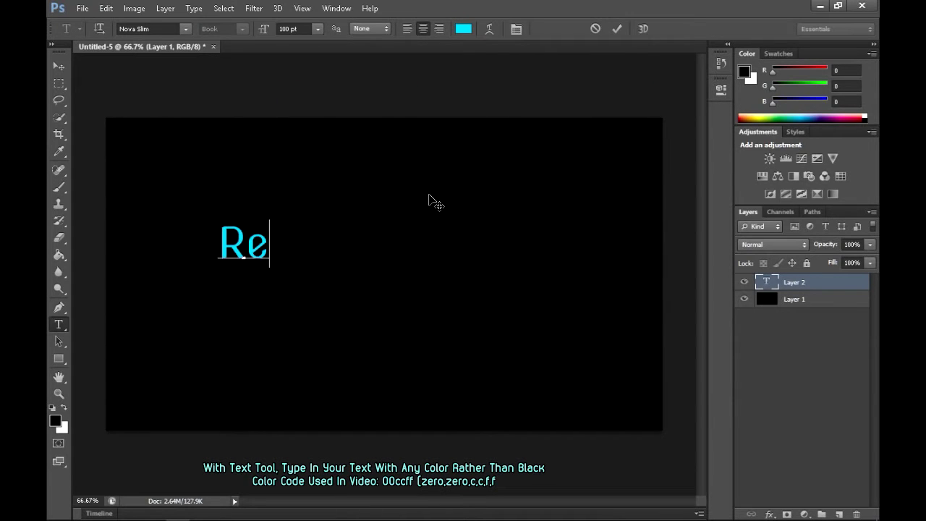
{"action": "type", "text": "flecti"}
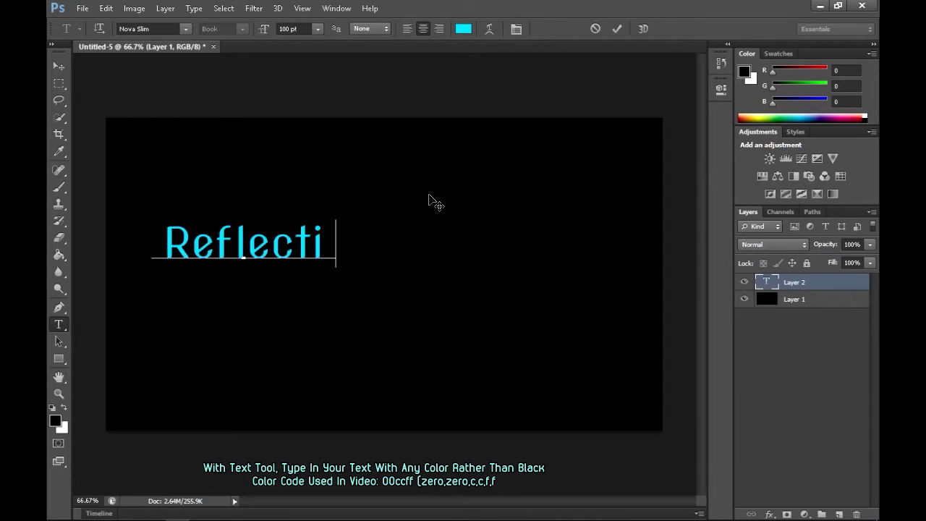
{"action": "type", "text": "on"}
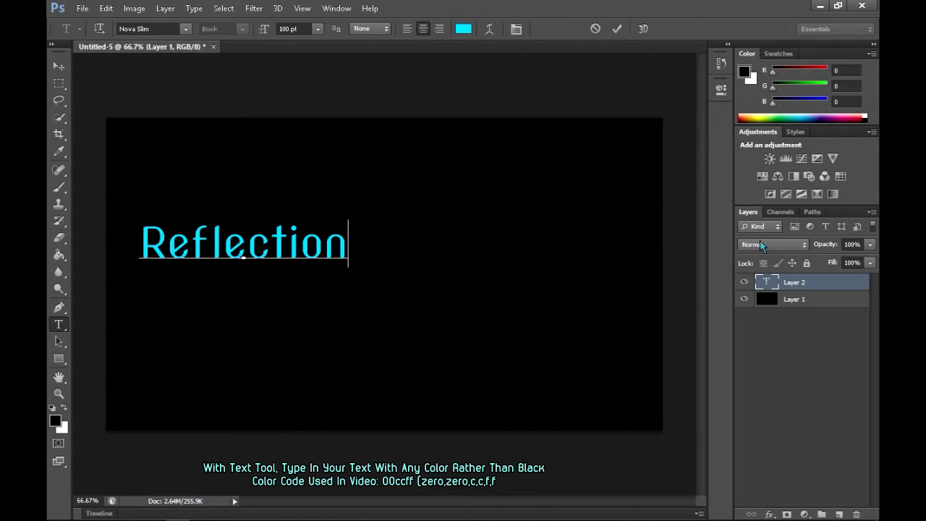
{"action": "left_click", "coordinate": [788, 282]}
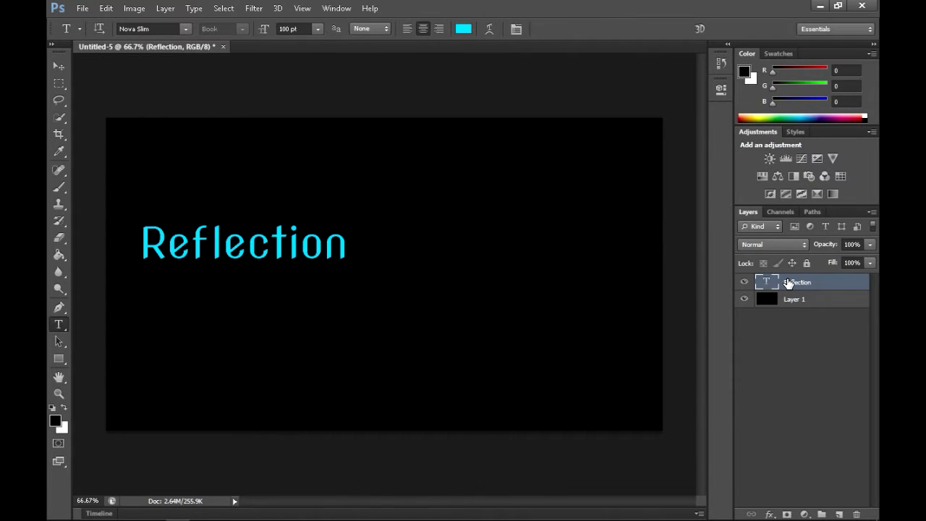
Scale the Reflection text up proportionally and align it to the canvas's horizontal centre
{"action": "key", "text": "ctrl+t"}
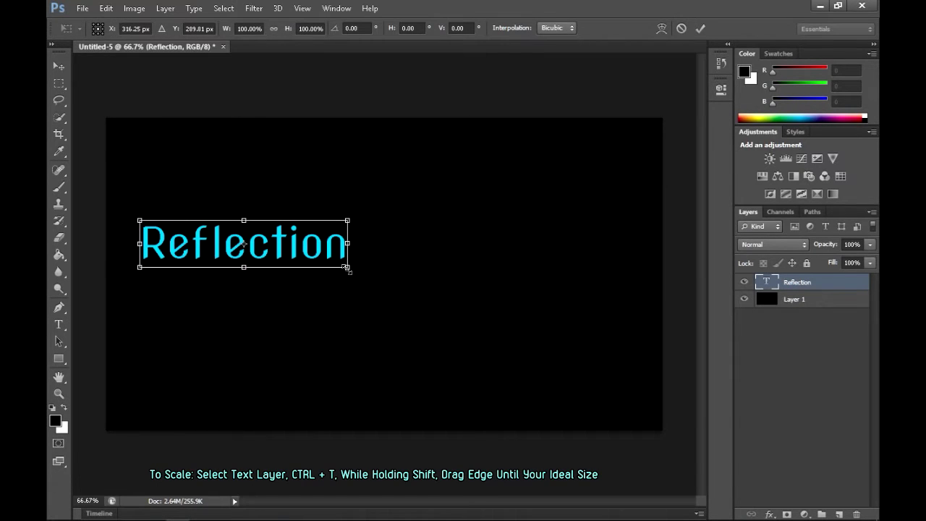
{"action": "left_click_drag", "start_coordinate": [369, 272], "coordinate": [666, 347]}
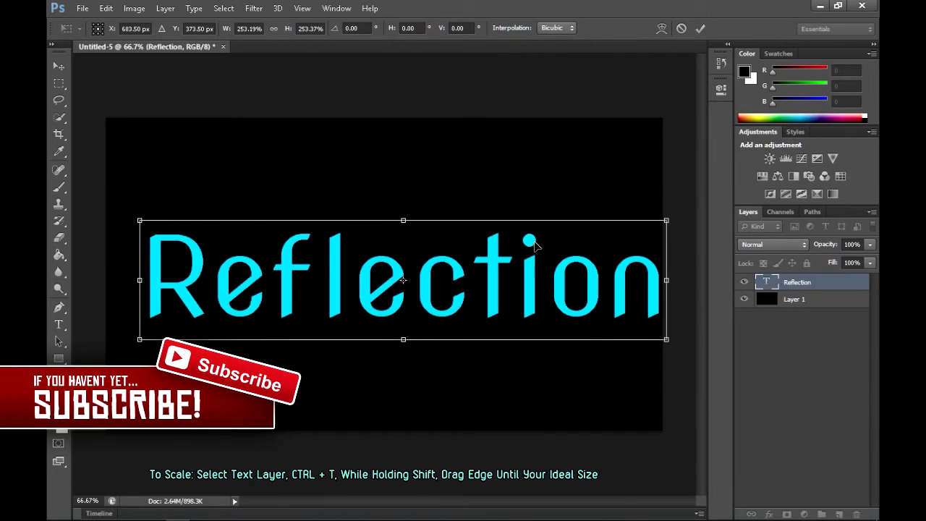
{"action": "key", "text": "Return"}
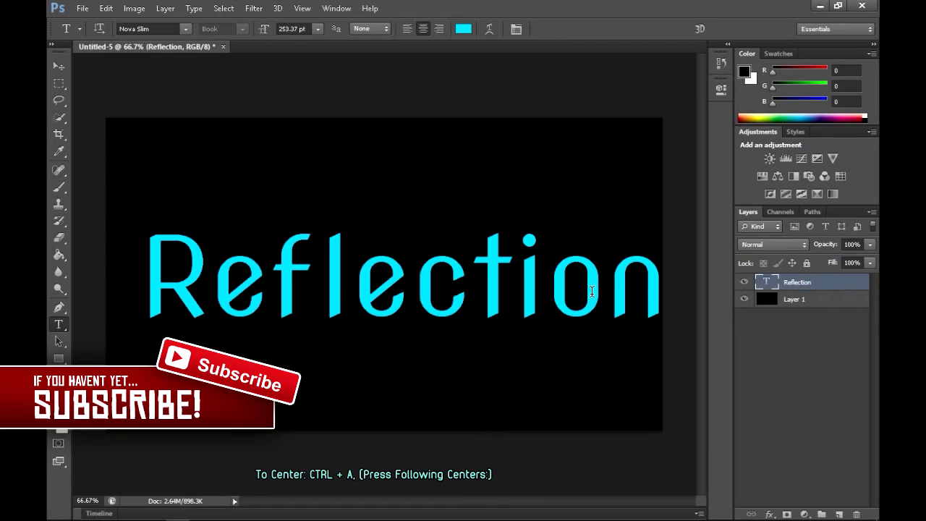
{"action": "key", "text": "v"}
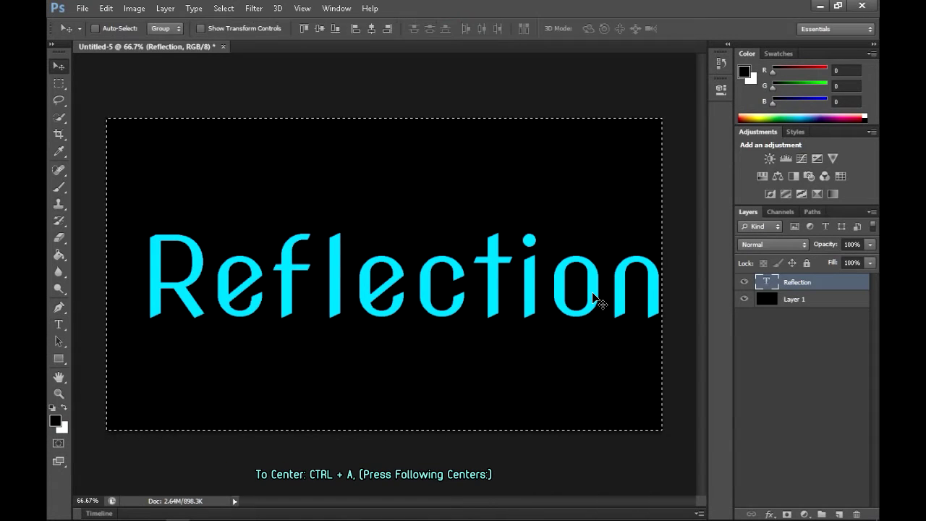
{"action": "left_click", "coordinate": [376, 28]}
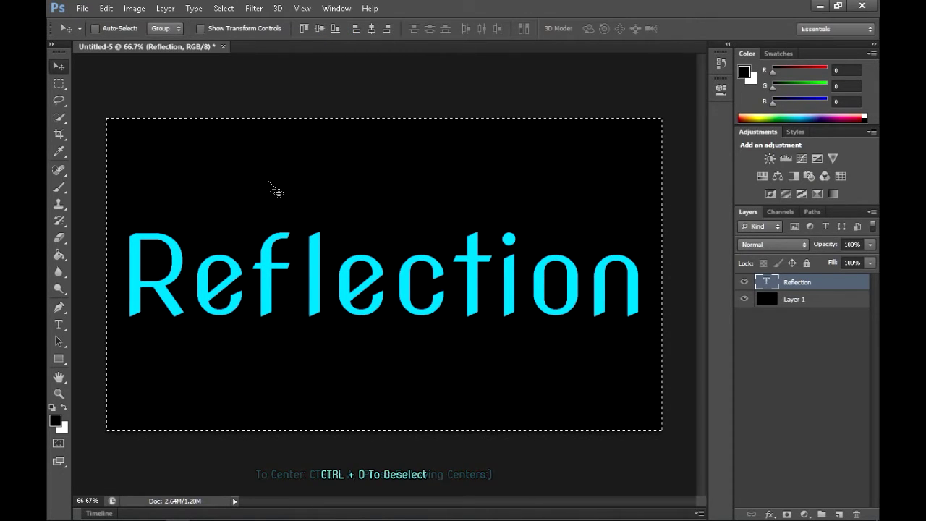
{"action": "key", "text": "ctrl+d"}
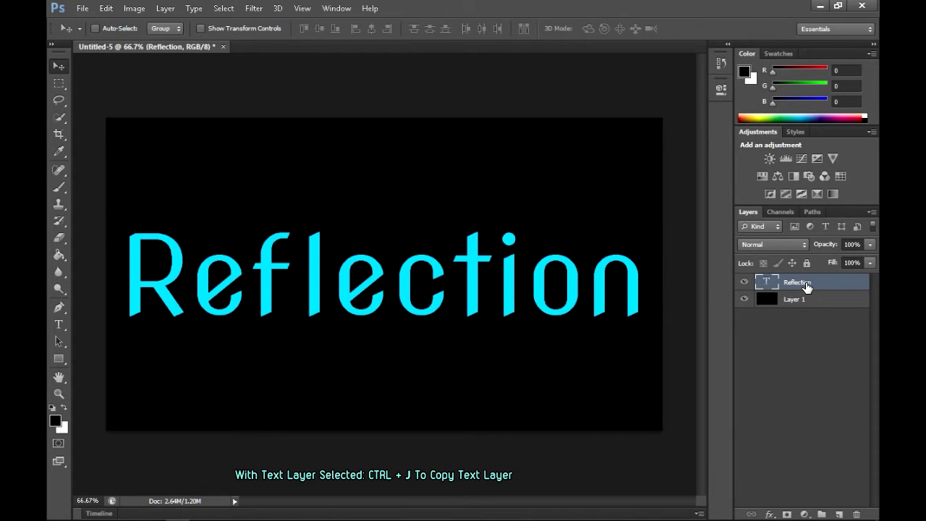
Duplicate the Reflection layer, flip the copy vertically and move it beneath the original
{"action": "key", "text": "ctrl+j"}
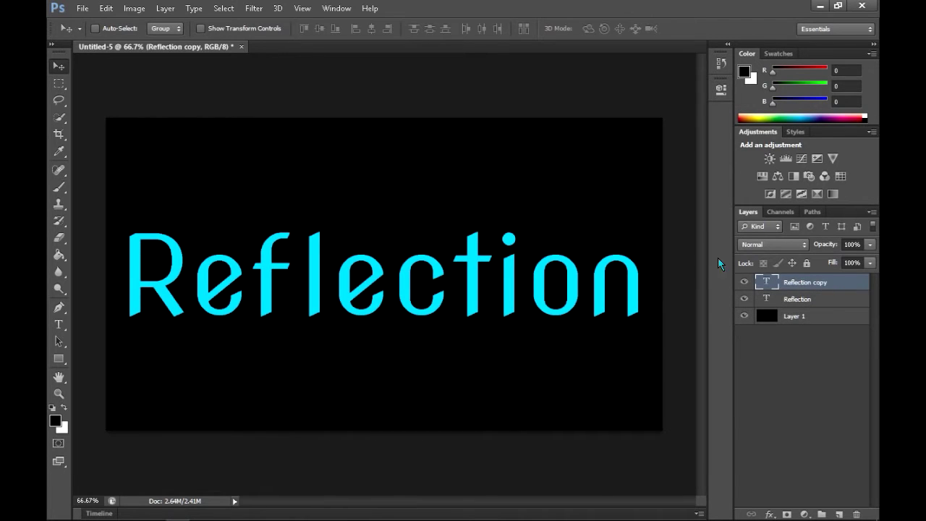
{"action": "key", "text": "ctrl+t"}
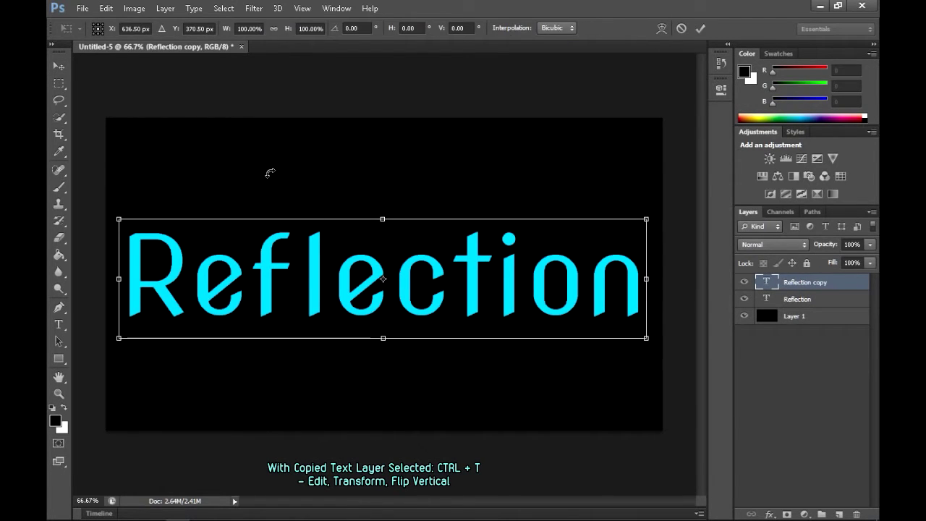
{"action": "left_click", "coordinate": [106, 8]}
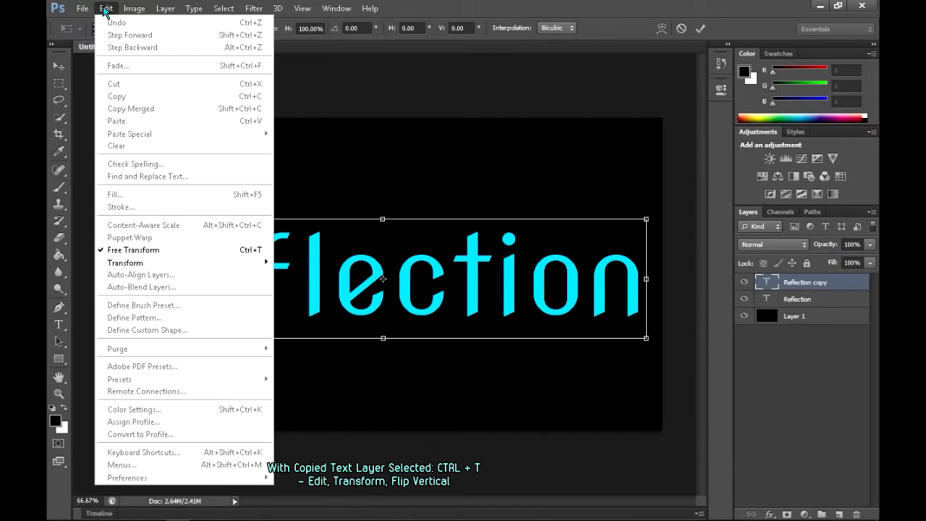
{"action": "mouse_move", "coordinate": [126, 263]}
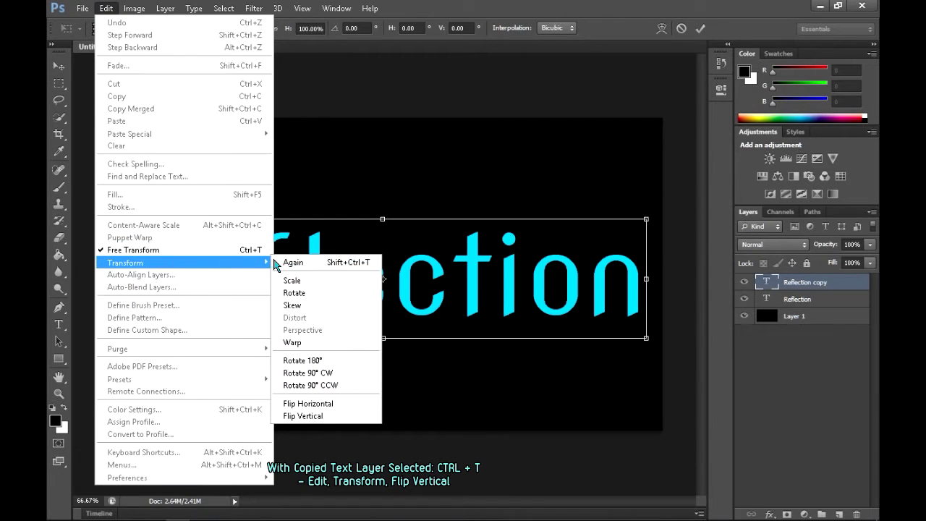
{"action": "left_click", "coordinate": [304, 415]}
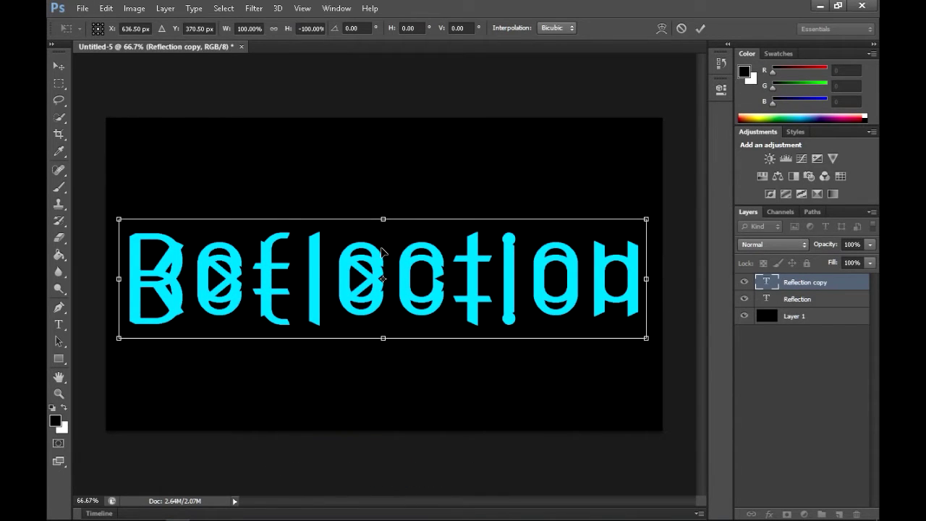
{"action": "left_click_drag", "start_coordinate": [382, 250], "coordinate": [381, 336]}
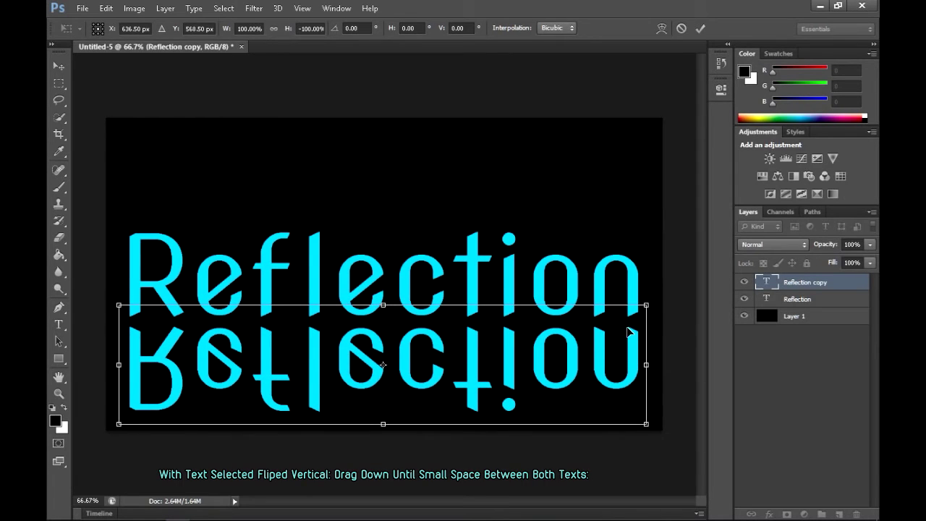
{"action": "key", "text": "Return"}
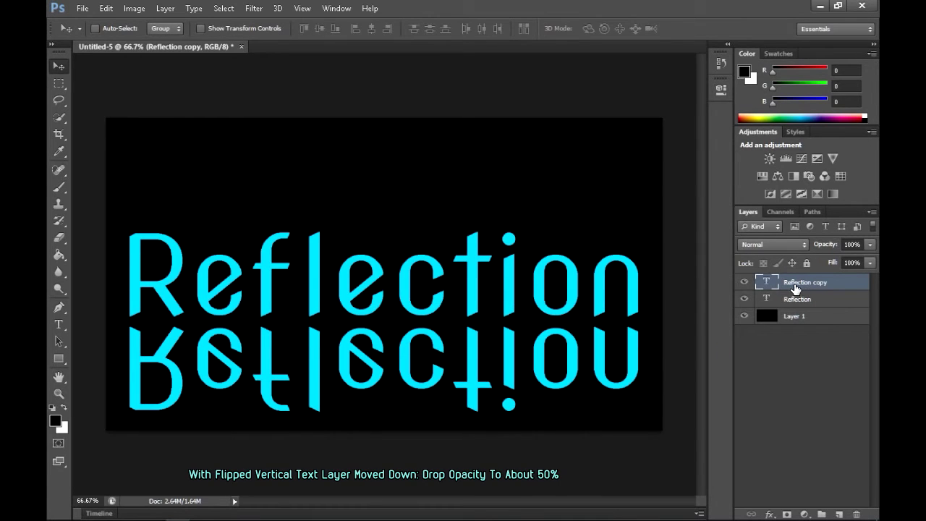
Set the Reflection copy layer to 50% opacity and add a layer mask to it
{"action": "left_click", "coordinate": [858, 243]}
{"action": "type", "text": "50"}
{"action": "key", "text": "Return"}
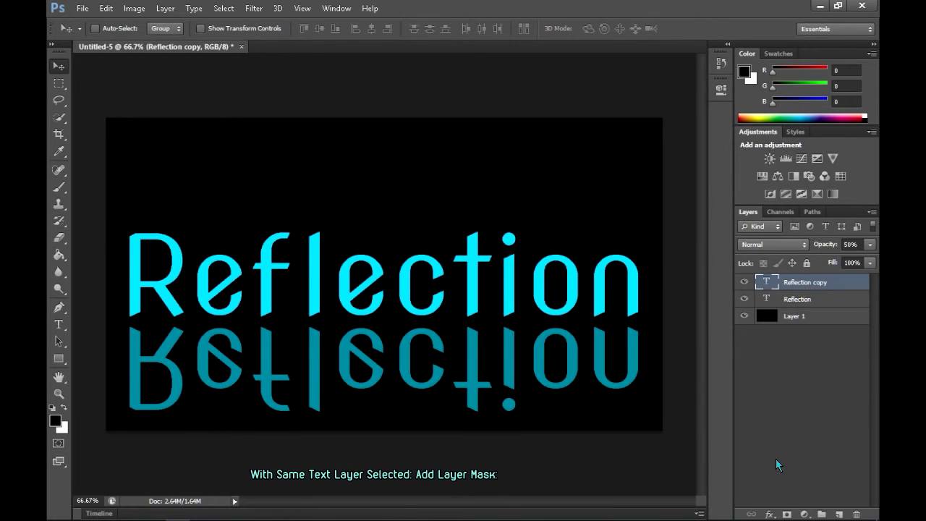
{"action": "left_click", "coordinate": [786, 514]}
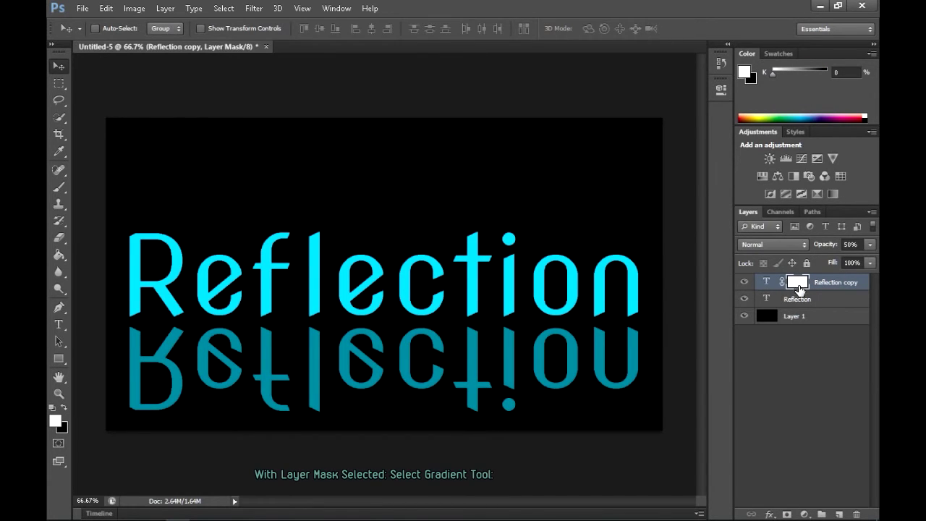
Draw a vertical white-to-black gradient on the Reflection copy's mask to fade it out
{"action": "left_click", "coordinate": [59, 257]}
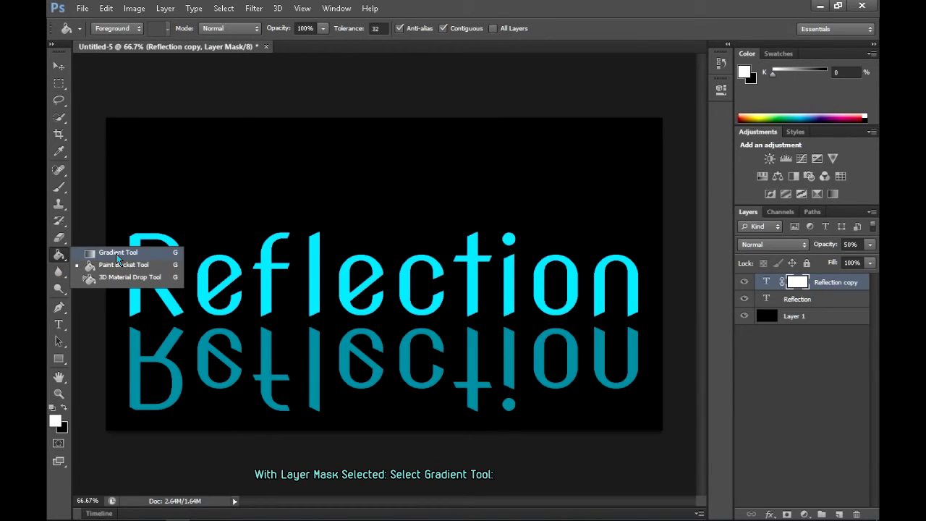
{"action": "left_click", "coordinate": [118, 253]}
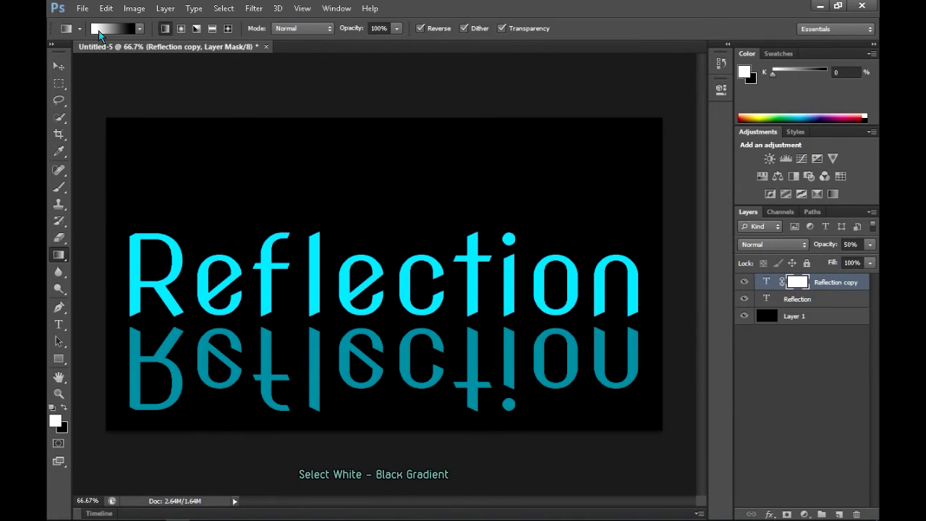
{"action": "left_click", "coordinate": [105, 29]}
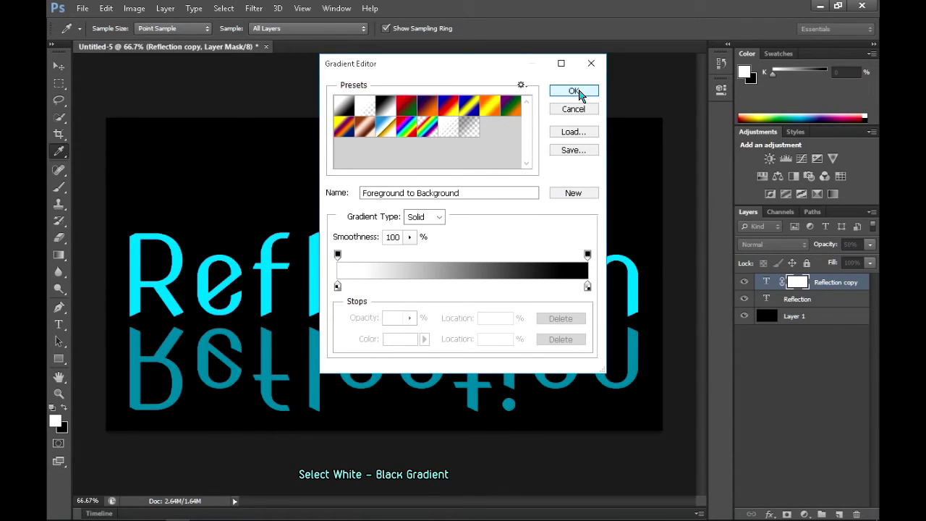
{"action": "left_click", "coordinate": [573, 91]}
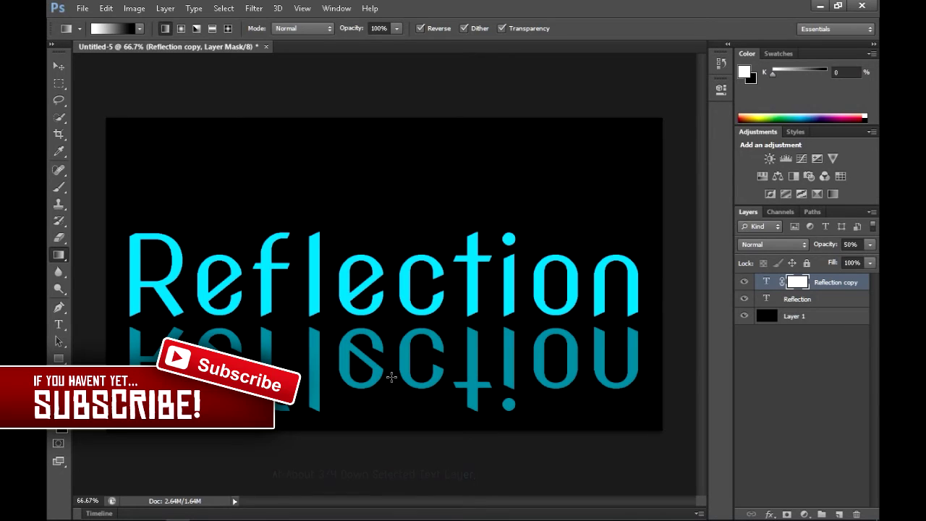
{"action": "left_click_drag", "start_coordinate": [391, 377], "coordinate": [390, 324]}
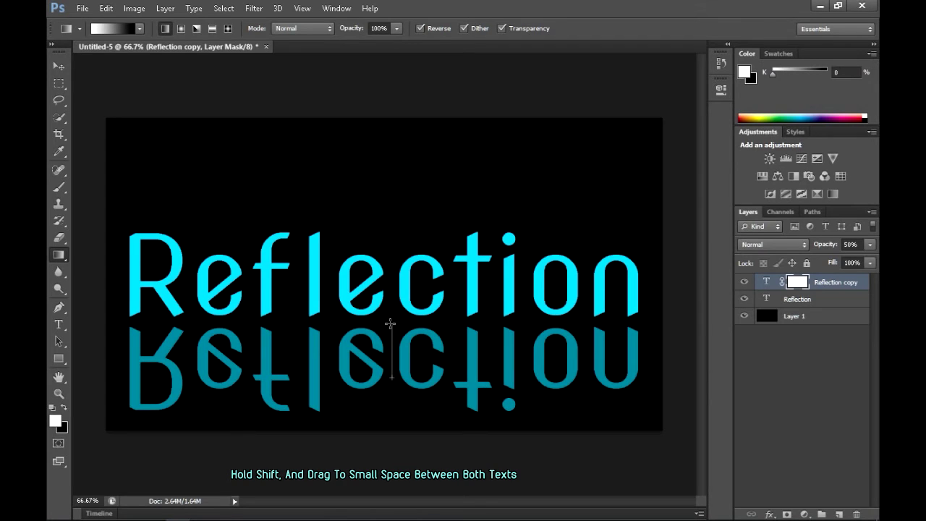
{"action": "left_click_drag", "start_coordinate": [390, 324], "coordinate": [389, 324]}
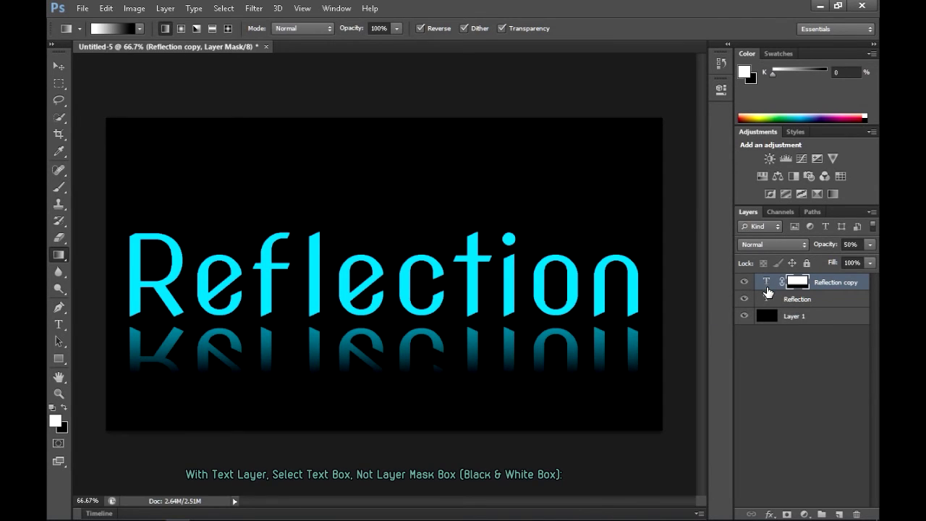
Rasterize the Reflection copy text and apply a Gaussian Blur with radius 3 pixels
{"action": "left_click", "coordinate": [761, 284]}
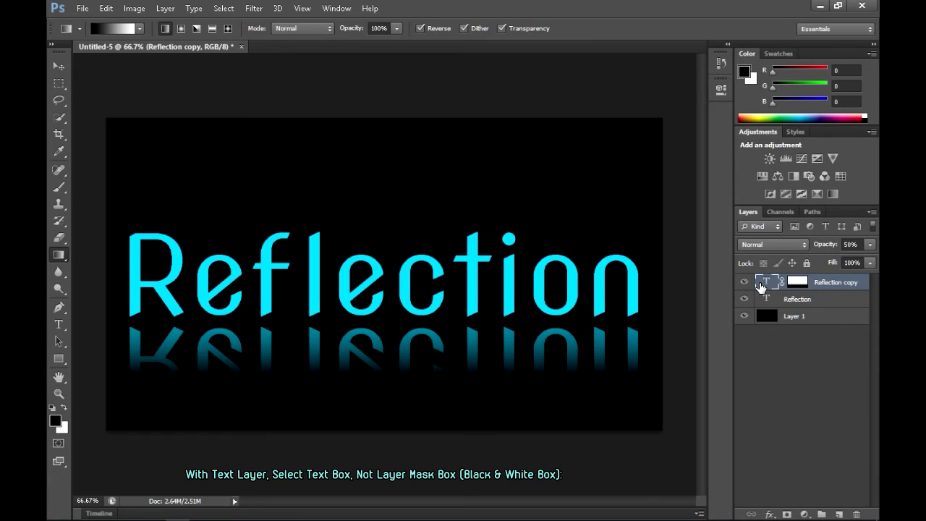
{"action": "right_click", "coordinate": [764, 285]}
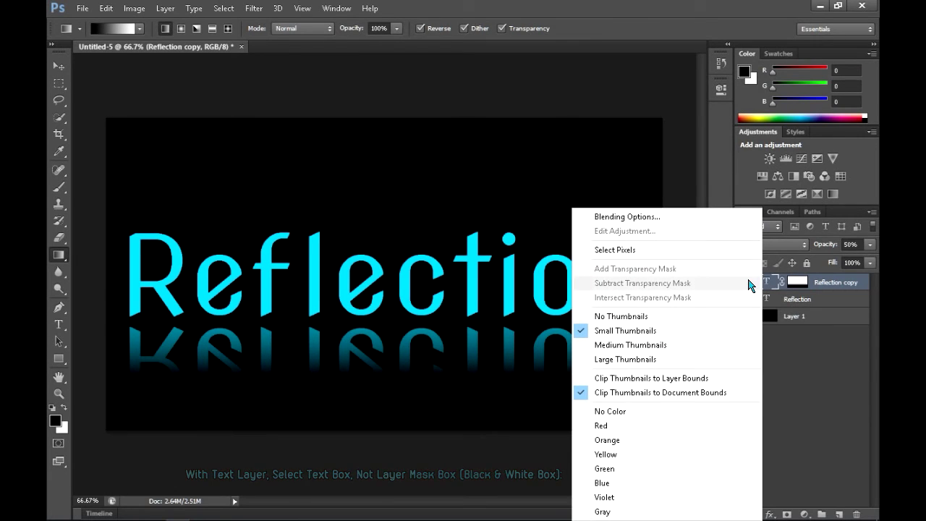
{"action": "left_click", "coordinate": [768, 283]}
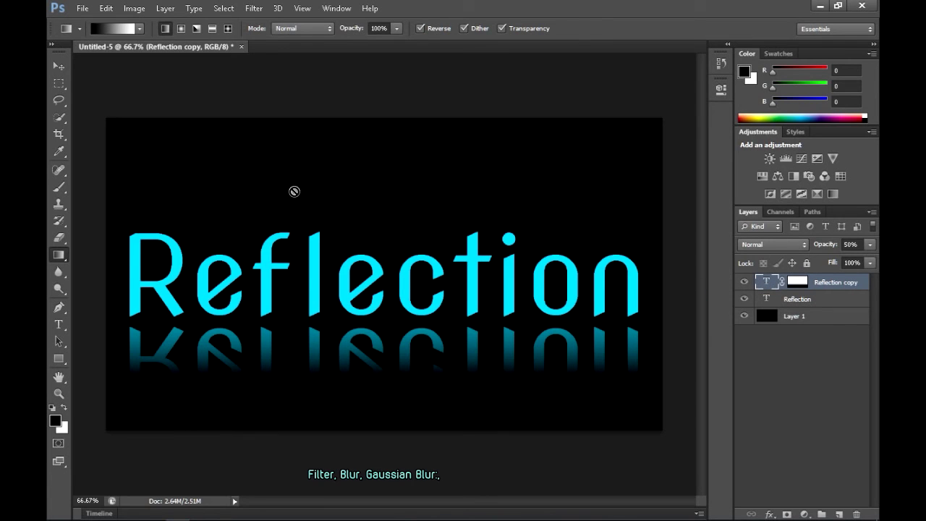
{"action": "left_click", "coordinate": [253, 8]}
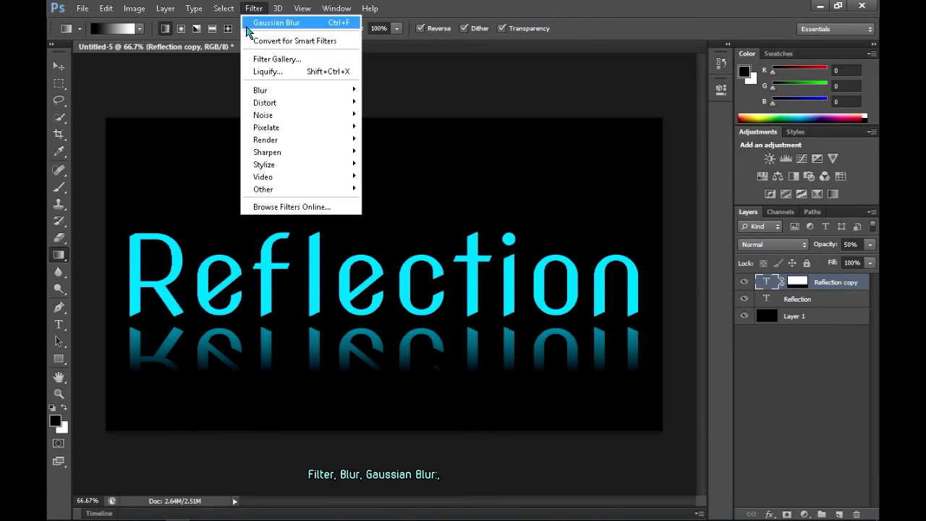
{"action": "mouse_move", "coordinate": [282, 90]}
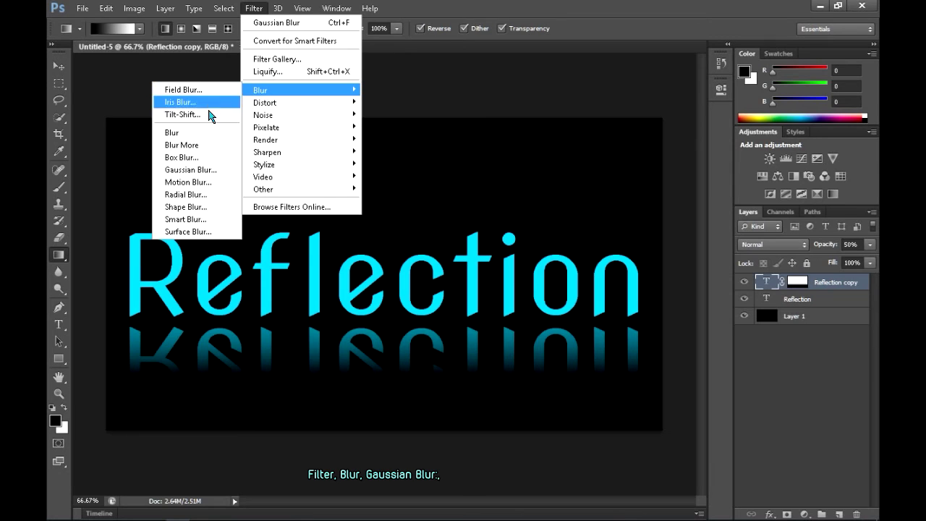
{"action": "left_click", "coordinate": [210, 170]}
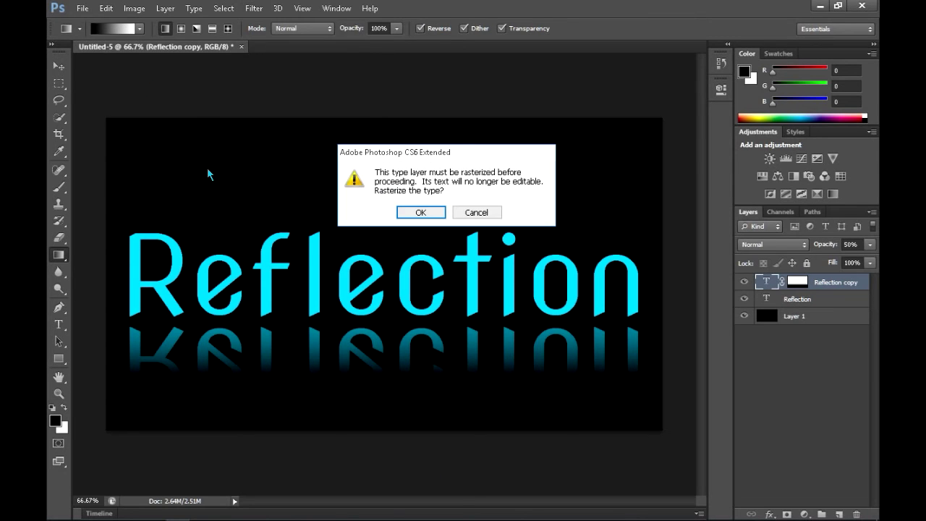
{"action": "left_click", "coordinate": [412, 214]}
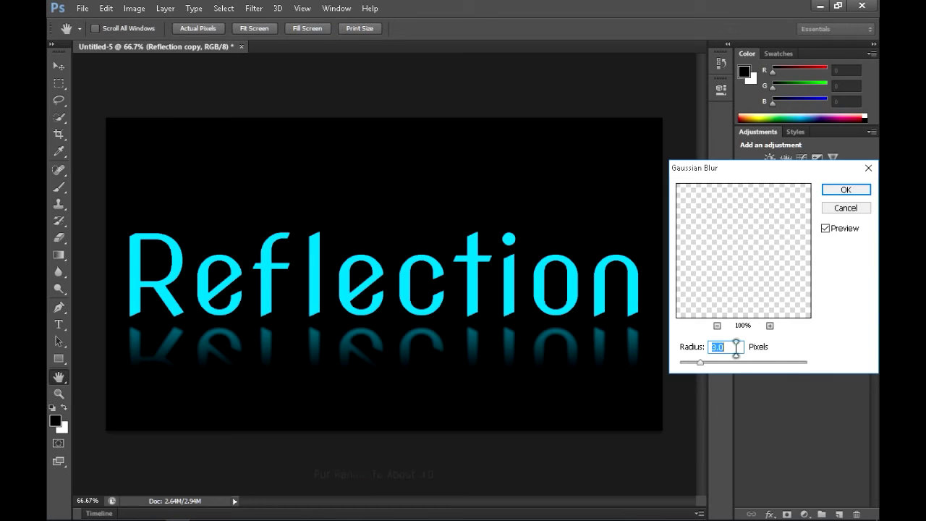
{"action": "type", "text": "3"}
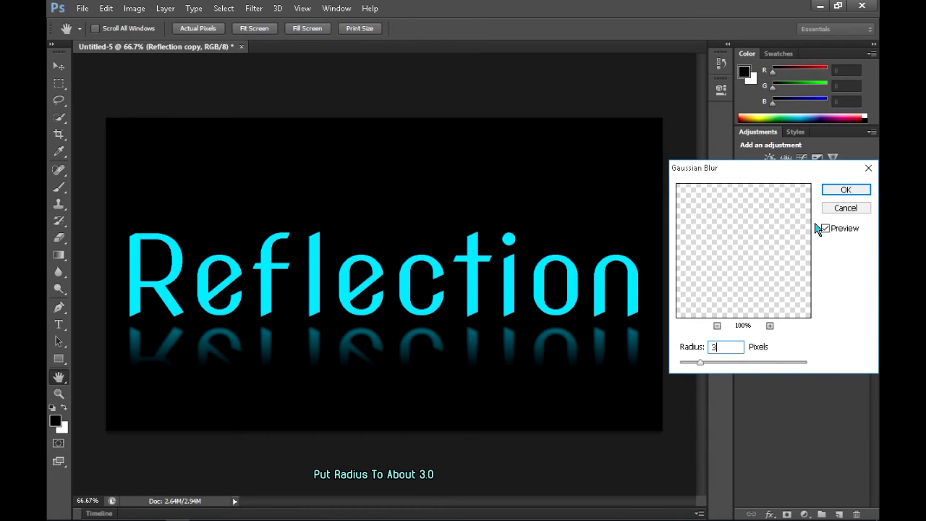
{"action": "left_click", "coordinate": [846, 190]}
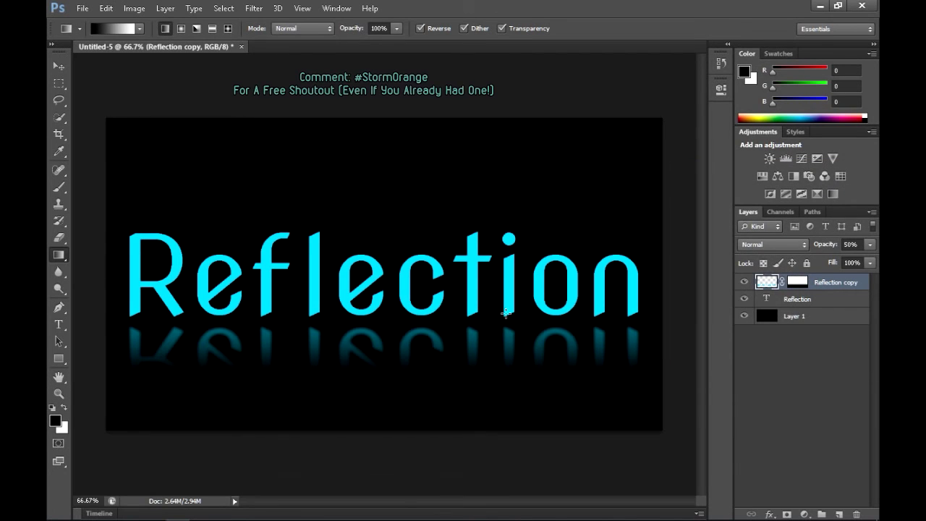